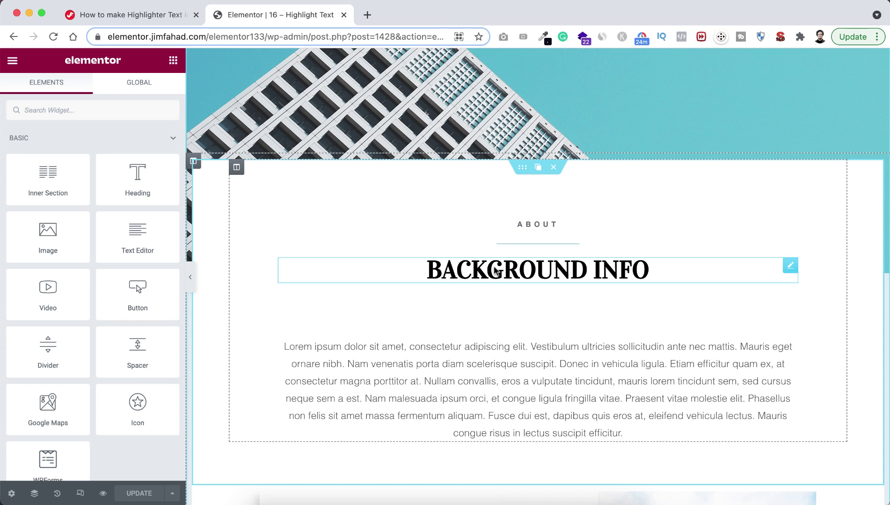
Step: Select the BACKGROUND INFO heading, then bring up the highlighter text tutorial page
left_click(470, 276)
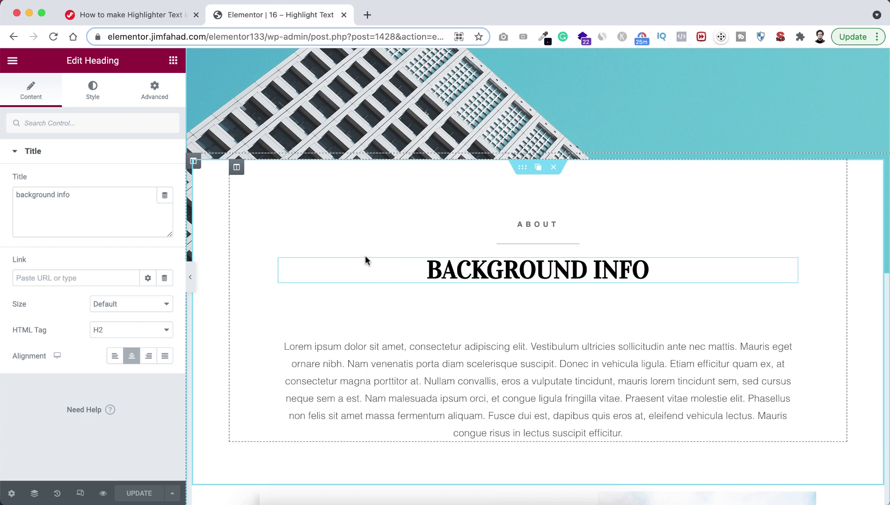
left_click(131, 14)
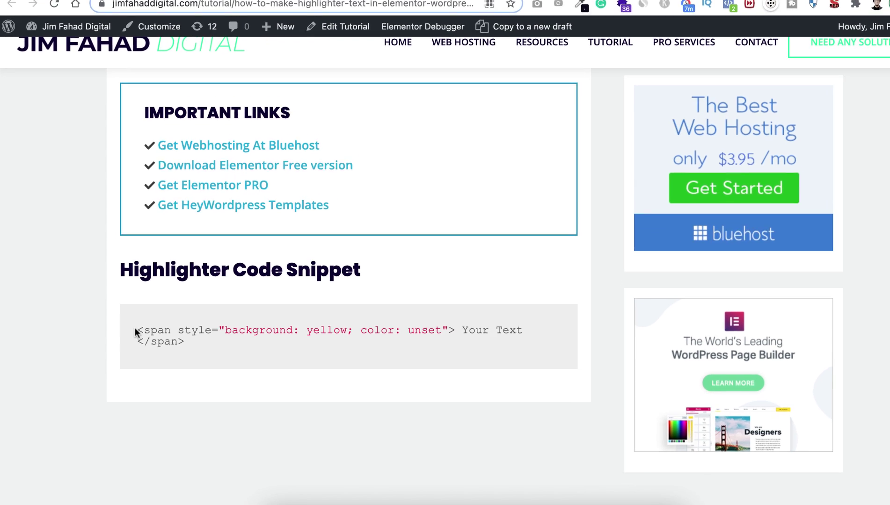
Step: Copy the snippet's opening yellow-background span tag and return to the Elementor editor
left_click_drag(131, 341, 186, 349)
left_click(262, 277)
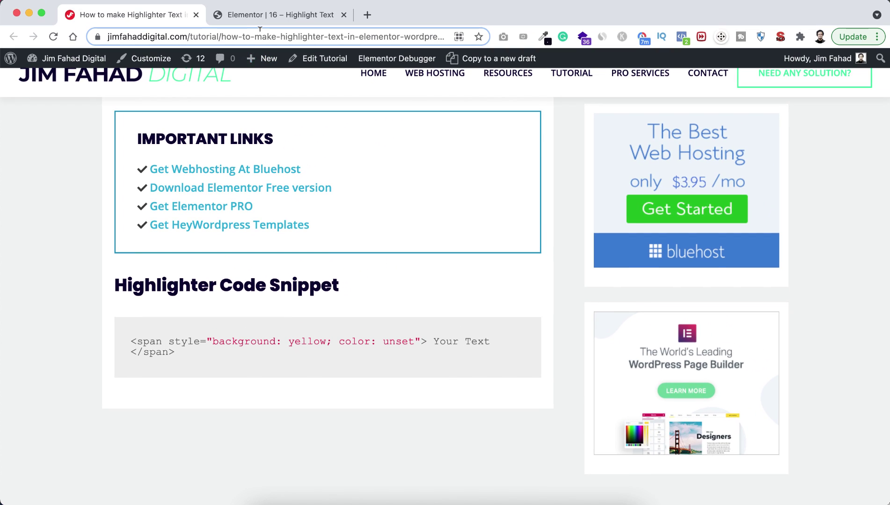
left_click(260, 16)
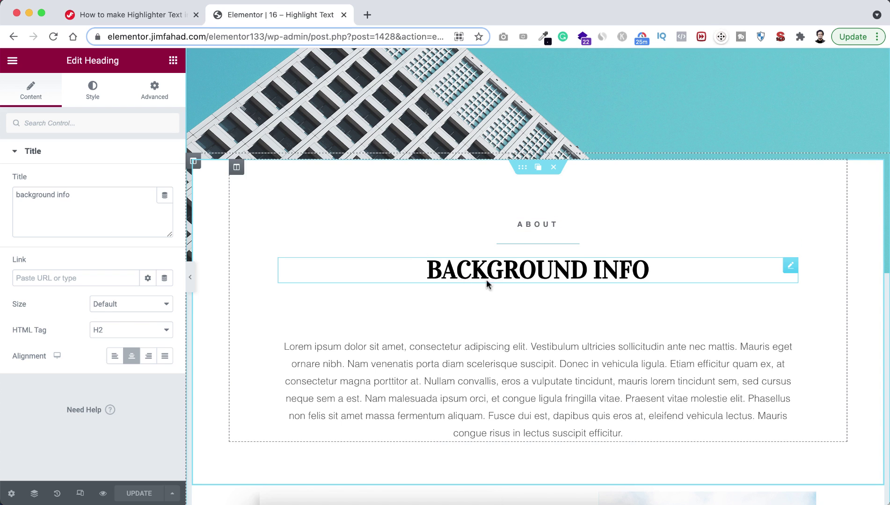
left_click(133, 14)
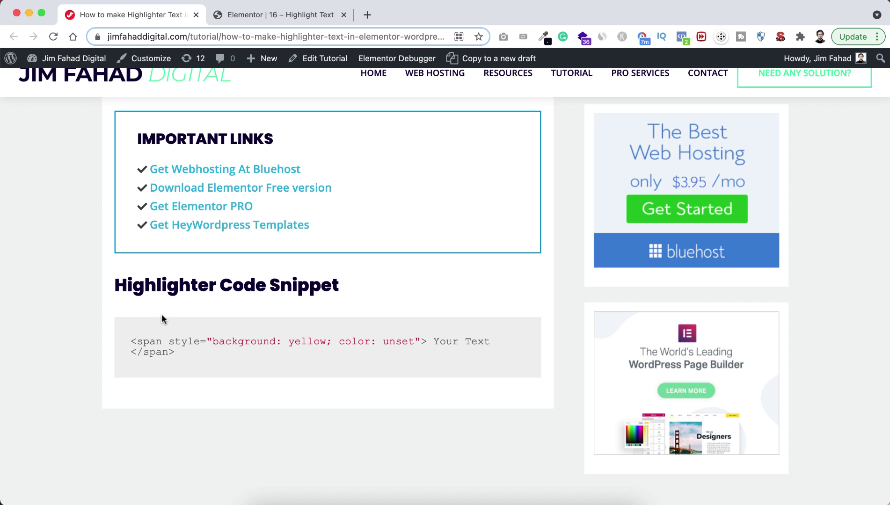
left_click_drag(131, 339, 424, 339)
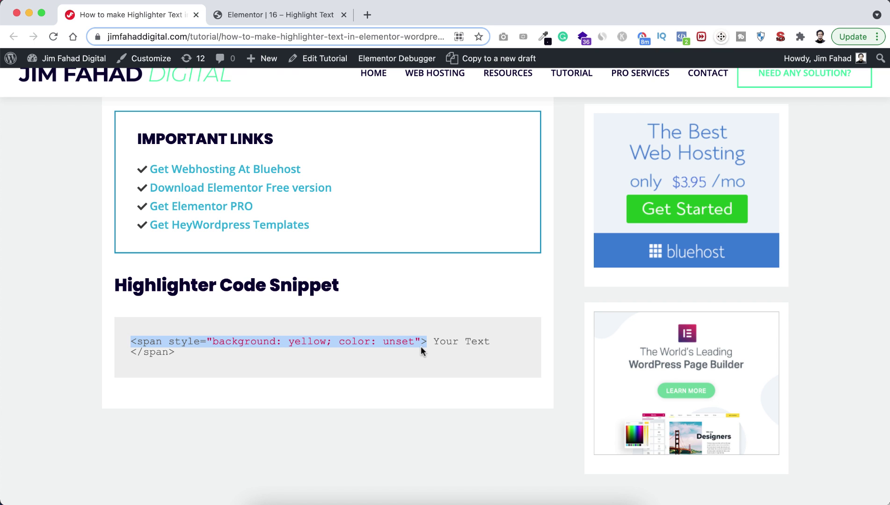
left_click(267, 18)
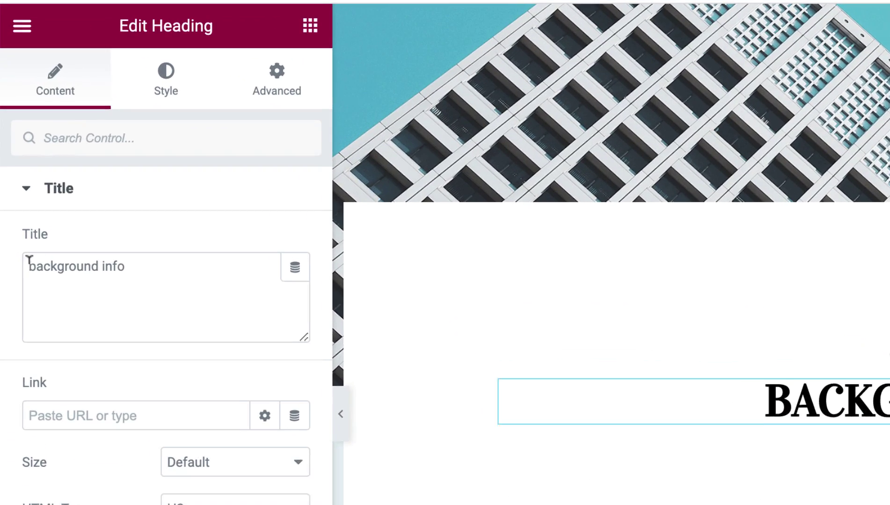
Step: Wrap 'background' in the heading title with the opening span and closing </span> tags
left_click(16, 193)
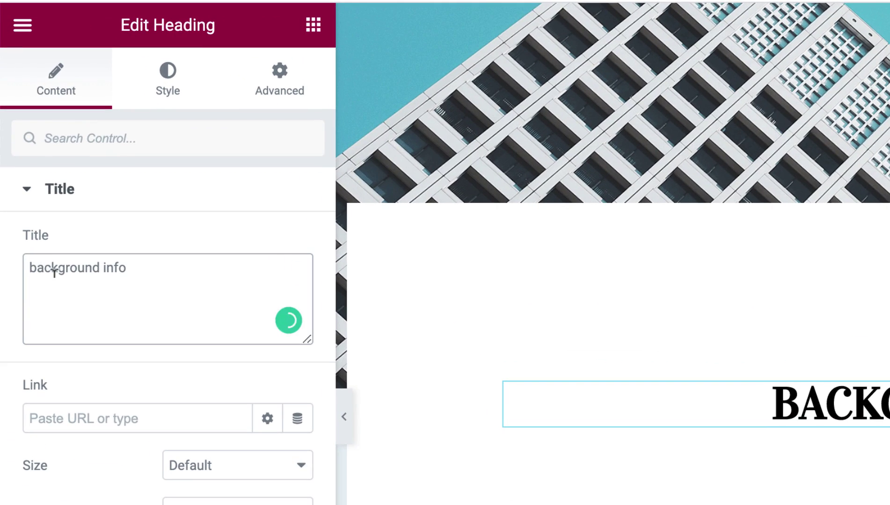
type("<span style=\"background: yellow; color: unset\">")
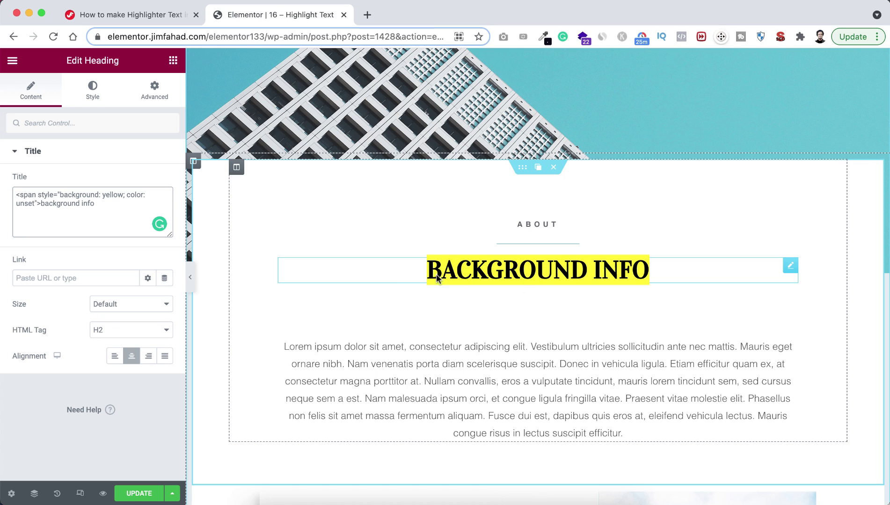
left_click(133, 15)
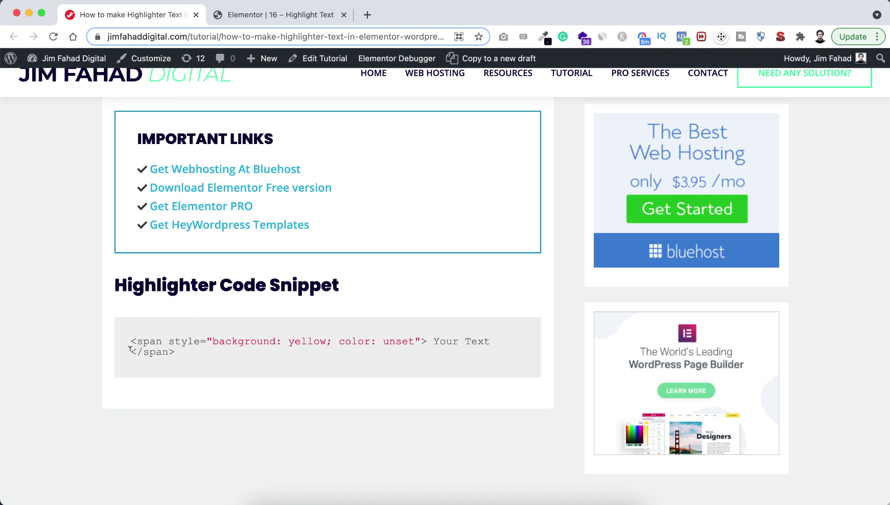
left_click_drag(142, 350, 173, 354)
key("ctrl+c")
left_click(278, 14)
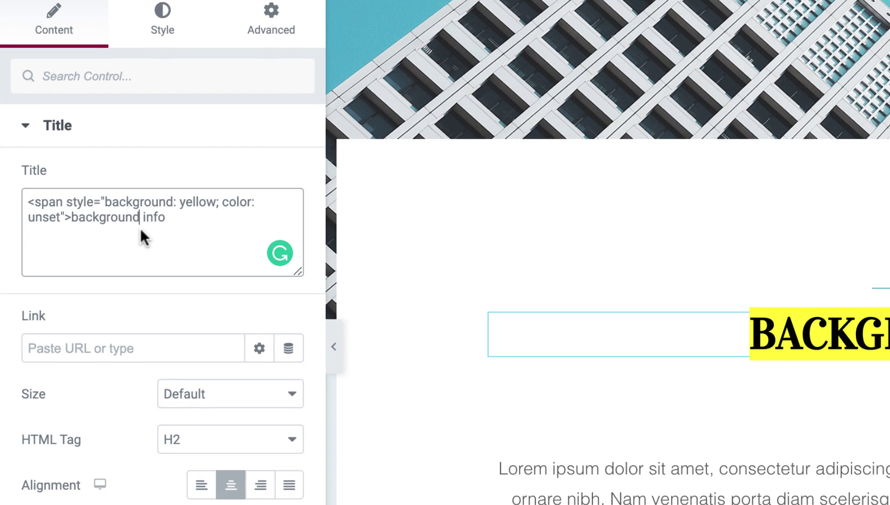
key("ctrl+v")
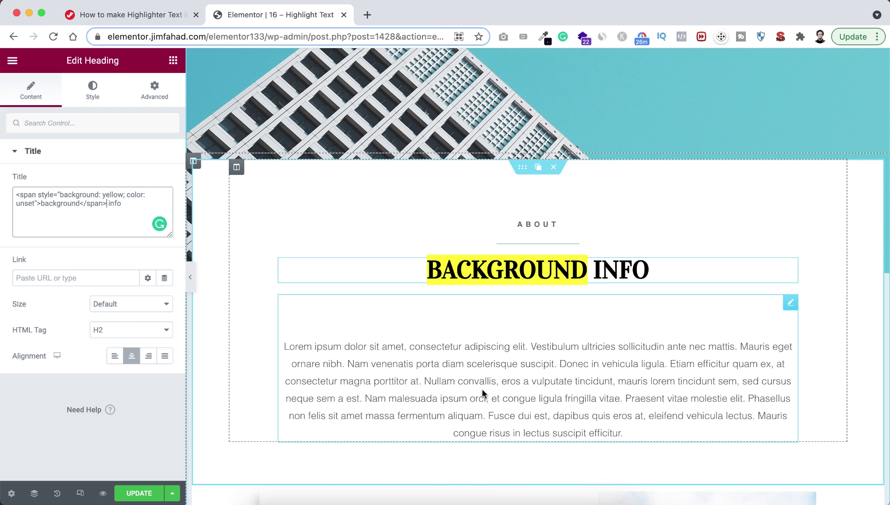
Step: Open the Lorem ipsum paragraph for editing and copy the opening span tag from the tutorial
scroll(482, 389, "down", 1)
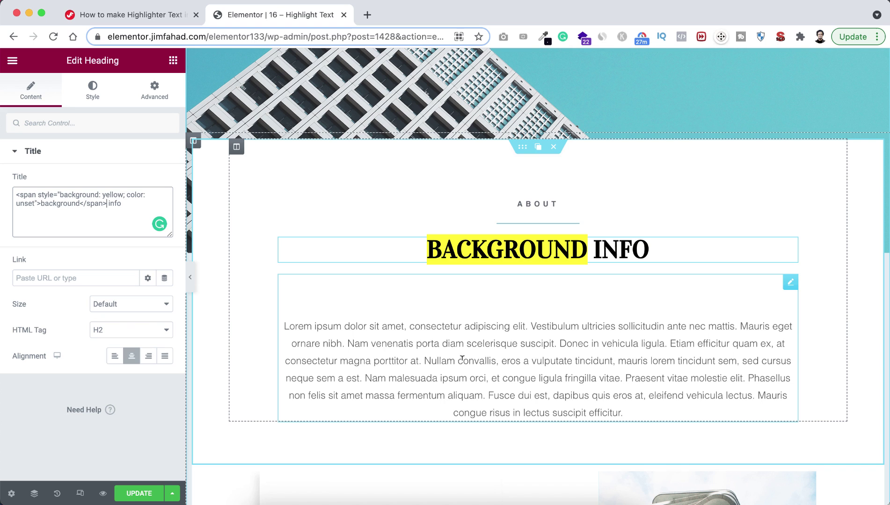
left_click(443, 359)
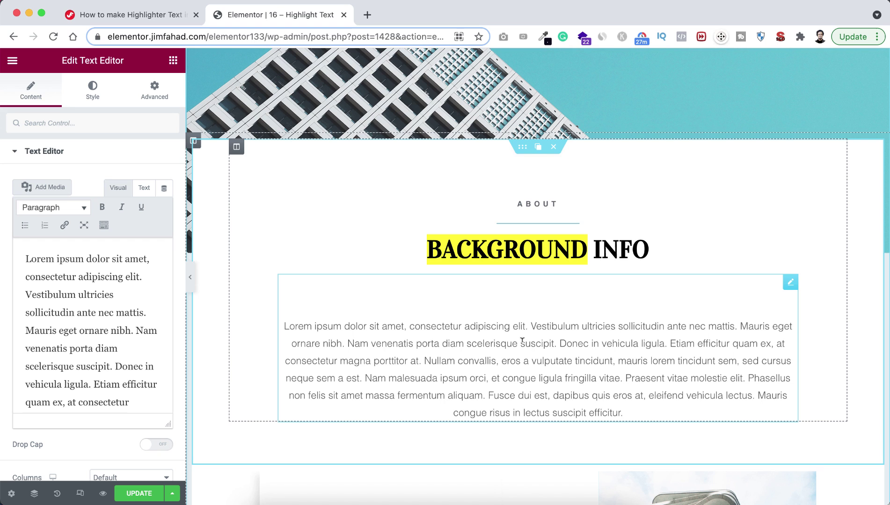
left_click(147, 14)
left_click(152, 336)
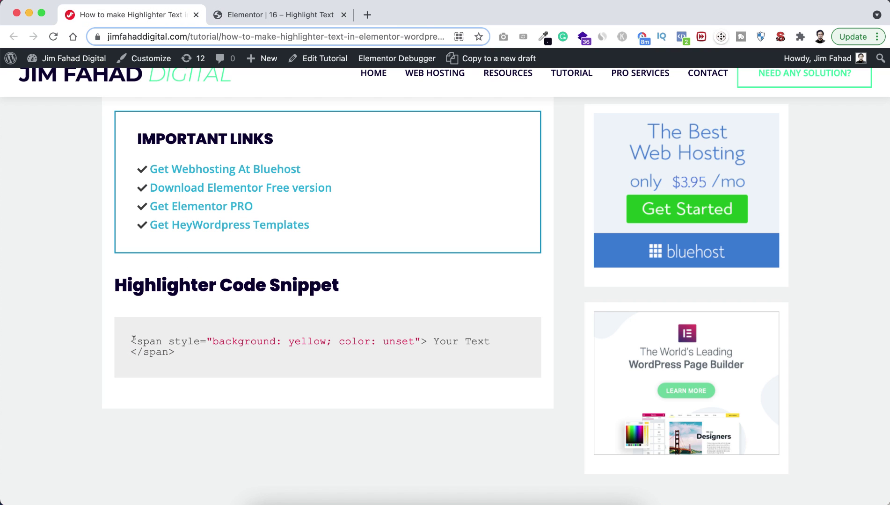
left_click_drag(133, 339, 426, 343)
key("ctrl+c")
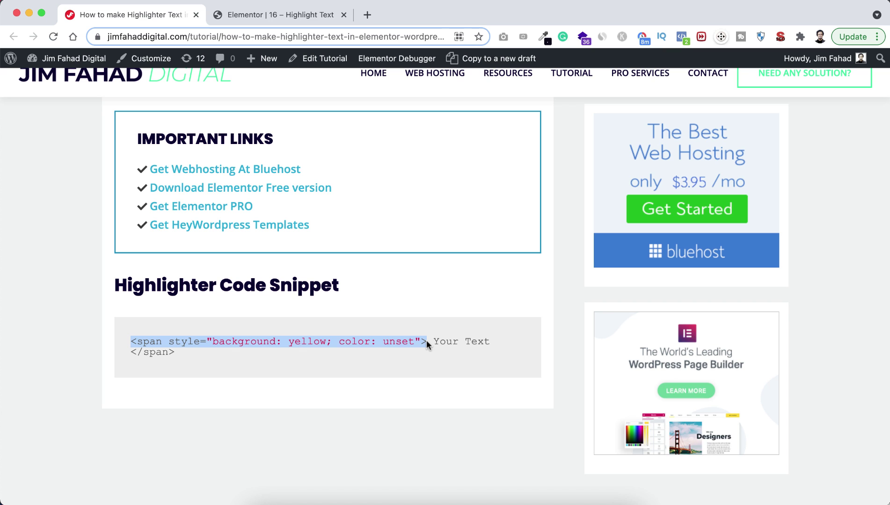
left_click(280, 14)
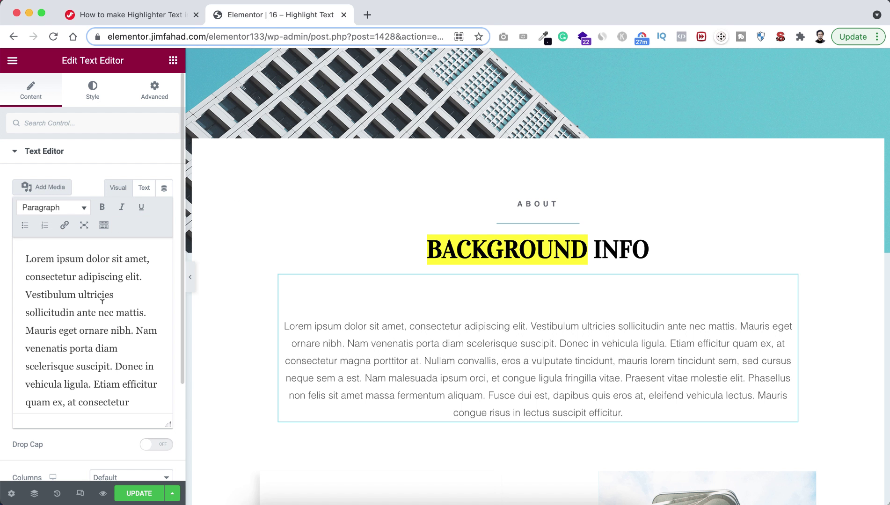
Step: Paste the span tag before 'Nam' in Visual mode, then undo the literal text
left_click(136, 330)
key("ctrl+v")
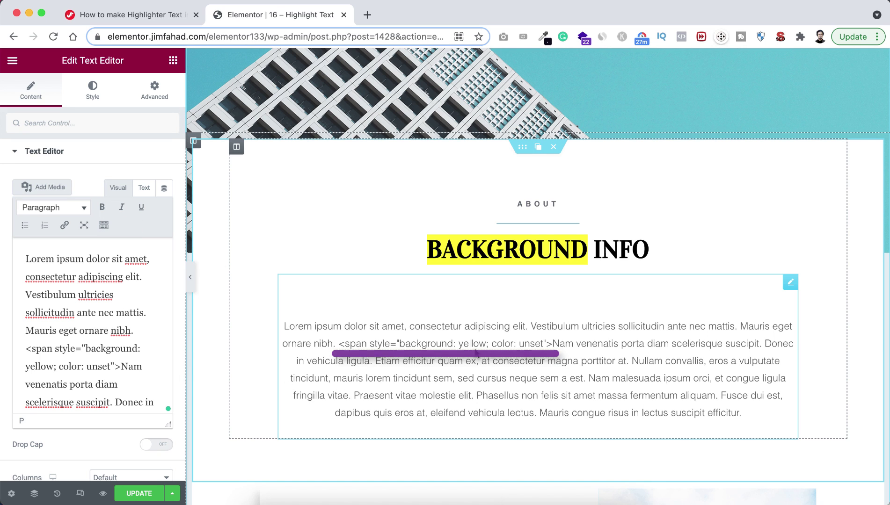
key("ctrl+z")
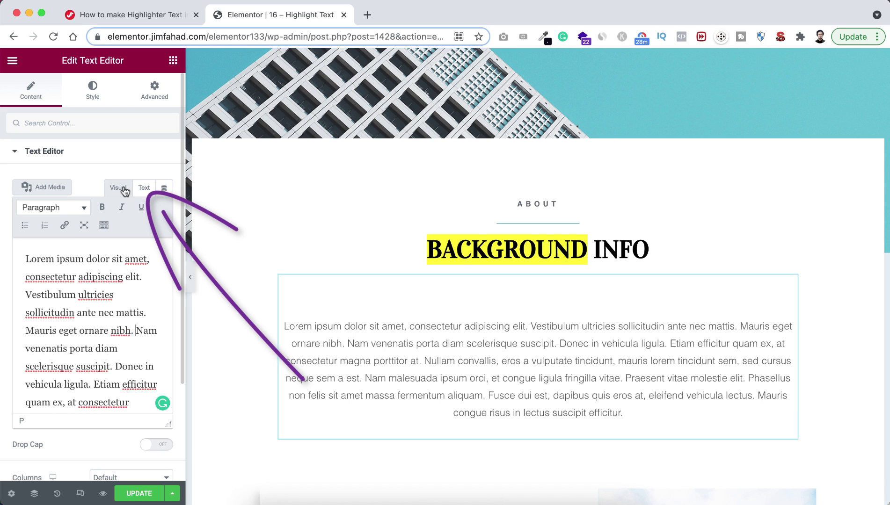
Step: In the paragraph's HTML, wrap 'Nam venenatis porta diam scelerisque suscipit.' in the yellow span
left_click(144, 189)
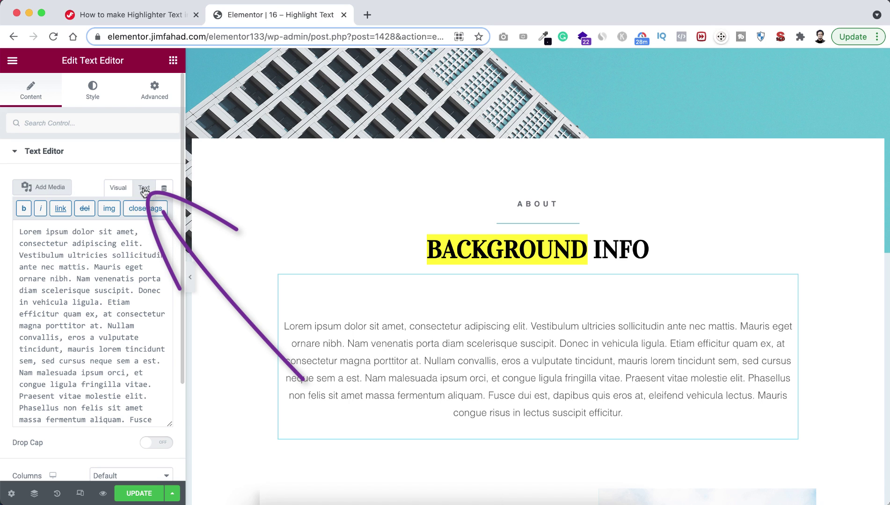
left_click(77, 278)
key("cmd+v")
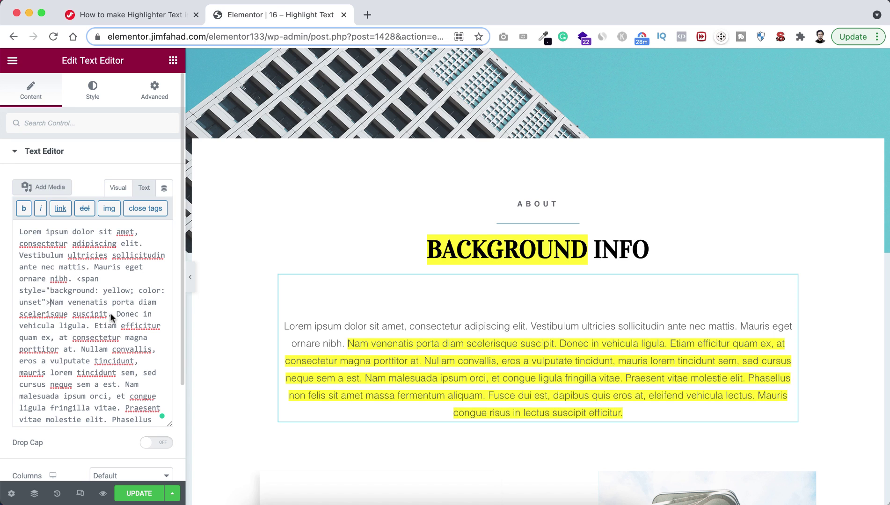
left_click(109, 313)
type("<>")
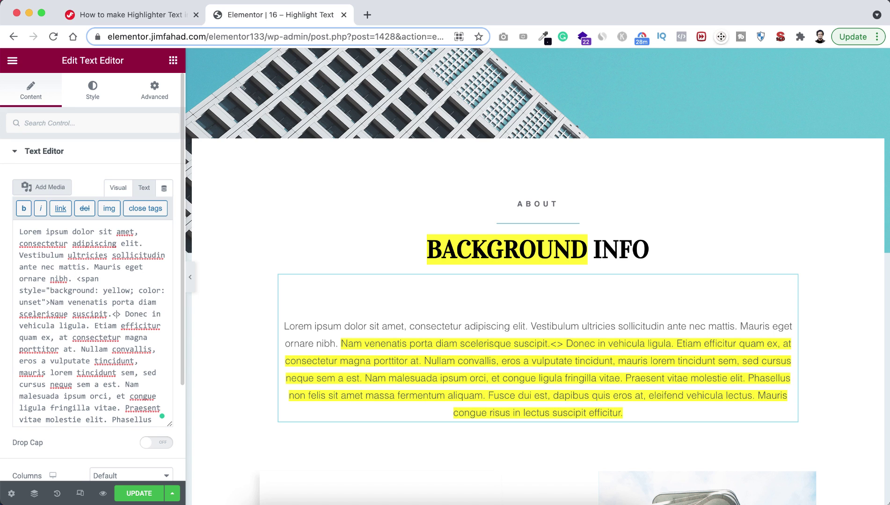
type("/span")
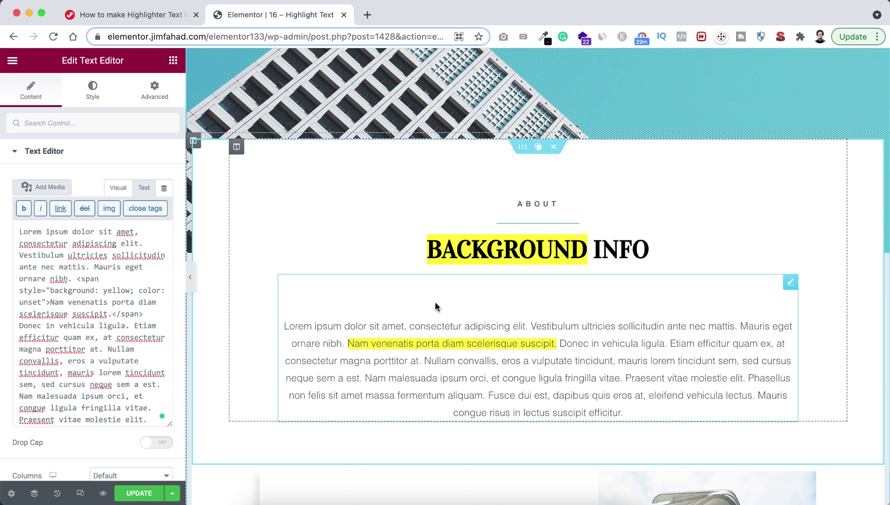
left_click(472, 251)
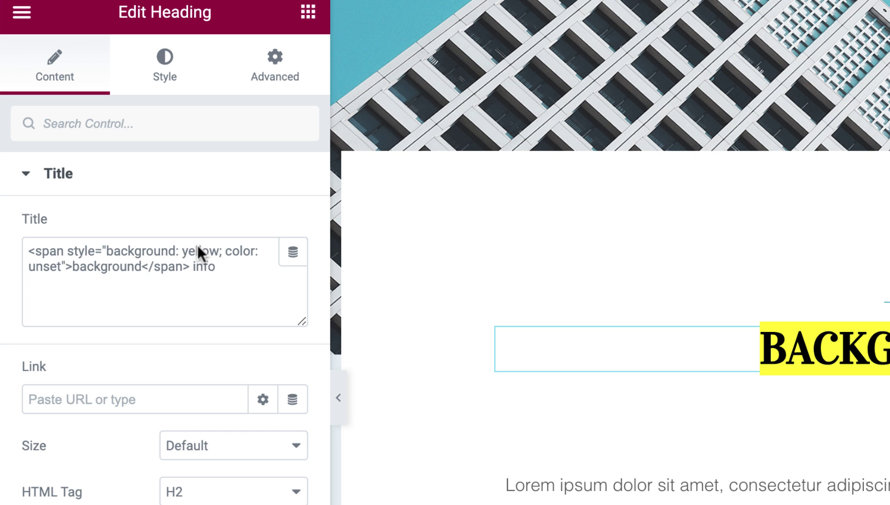
double_click(194, 250)
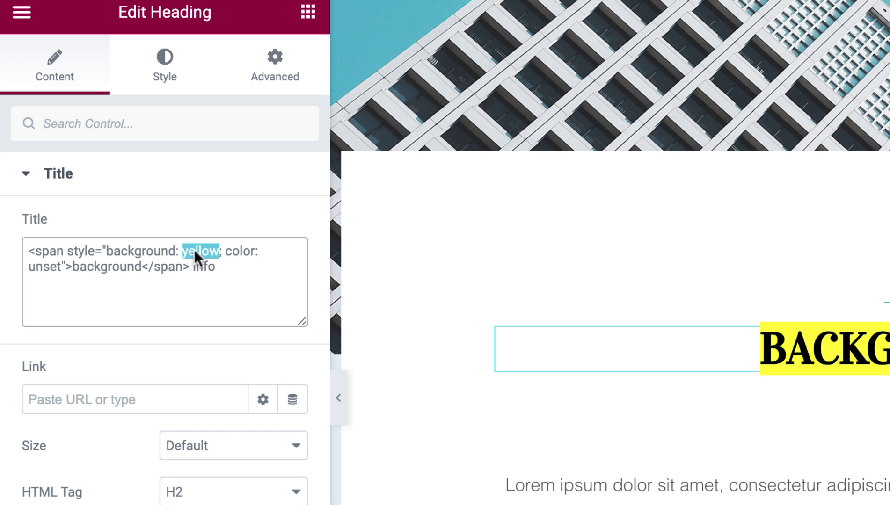
type("orange")
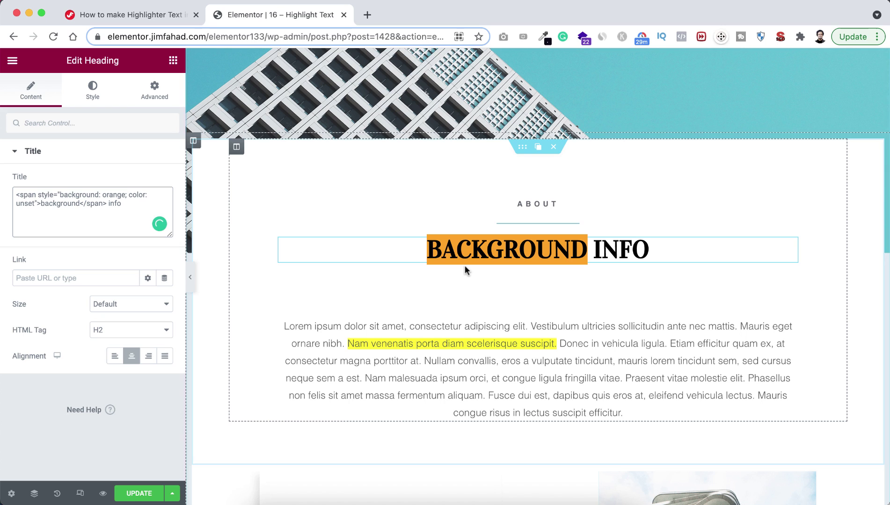
type(";")
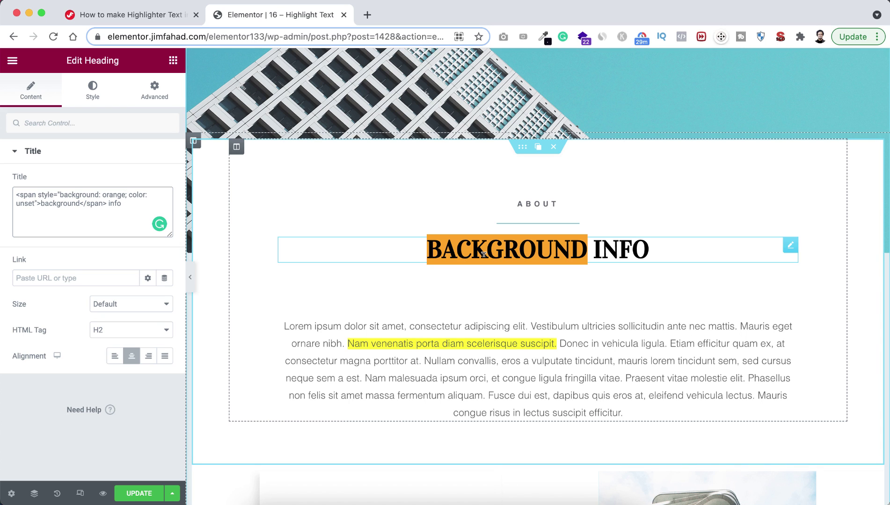
type(";")
type(";")
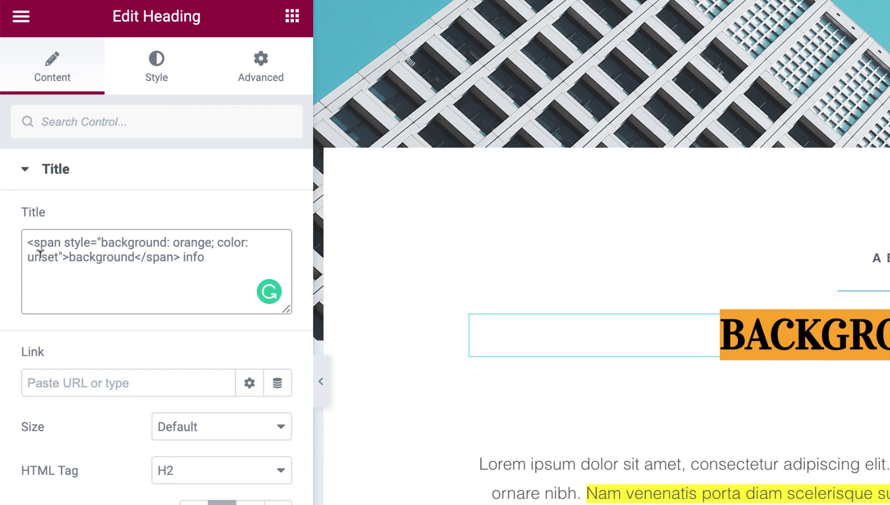
double_click(41, 257)
type("white")
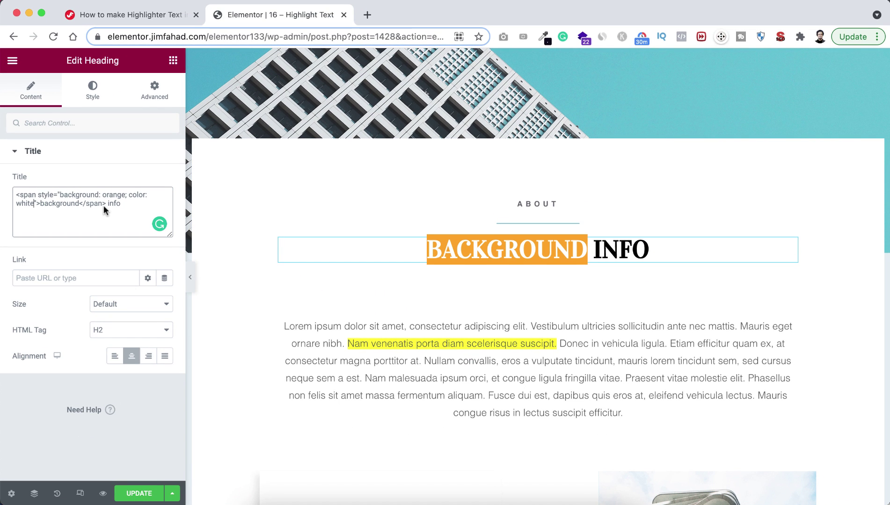
key("BackSpace")
key("BackSpace")
key("BackSpace")
key("super+z")
key("super+z")
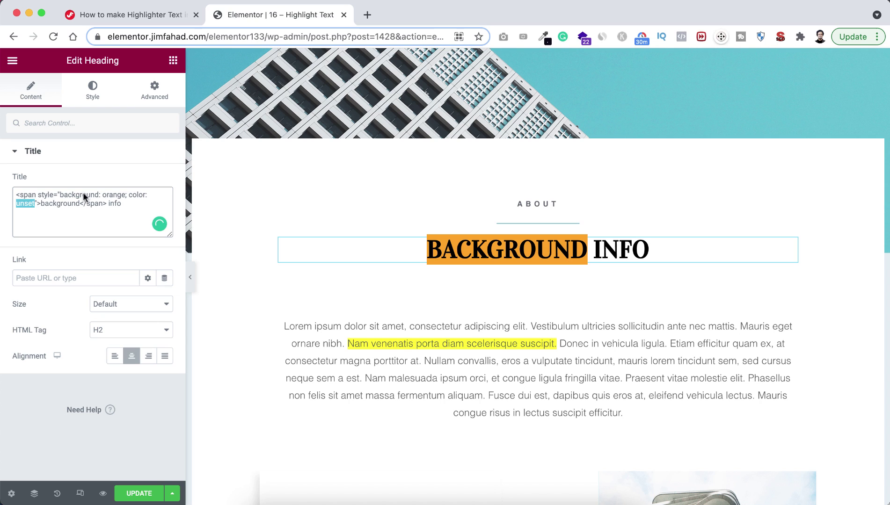
double_click(109, 194)
type("yel")
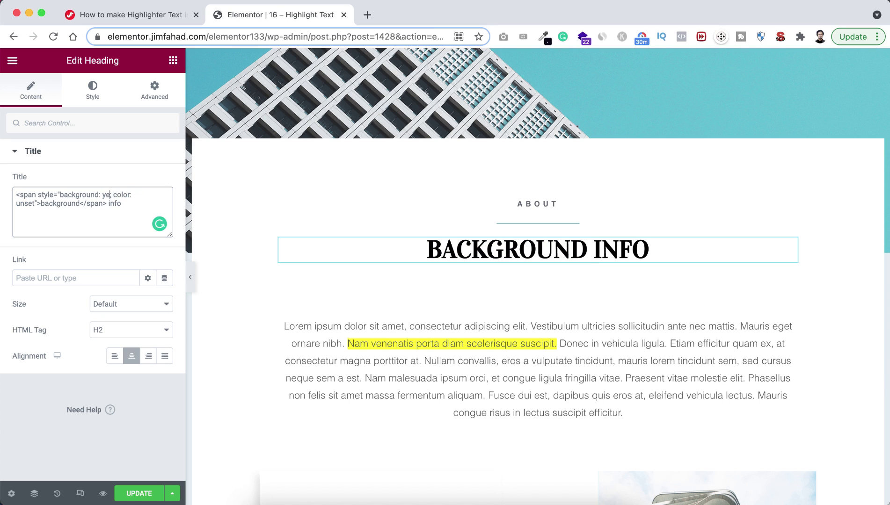
type("low;")
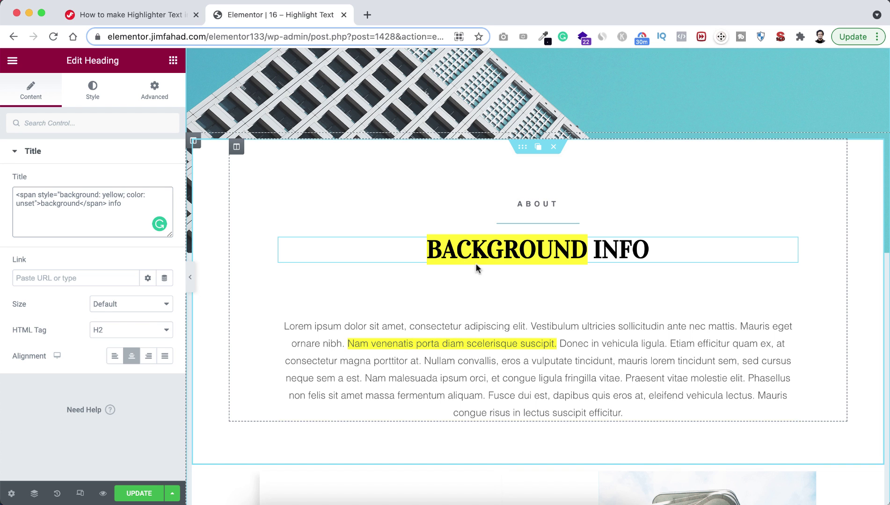
Step: Wrap 'Philosophy' in the Our Philosophy image box title with the yellow highlight span
scroll(452, 375, "down", 3)
scroll(452, 374, "down", 3)
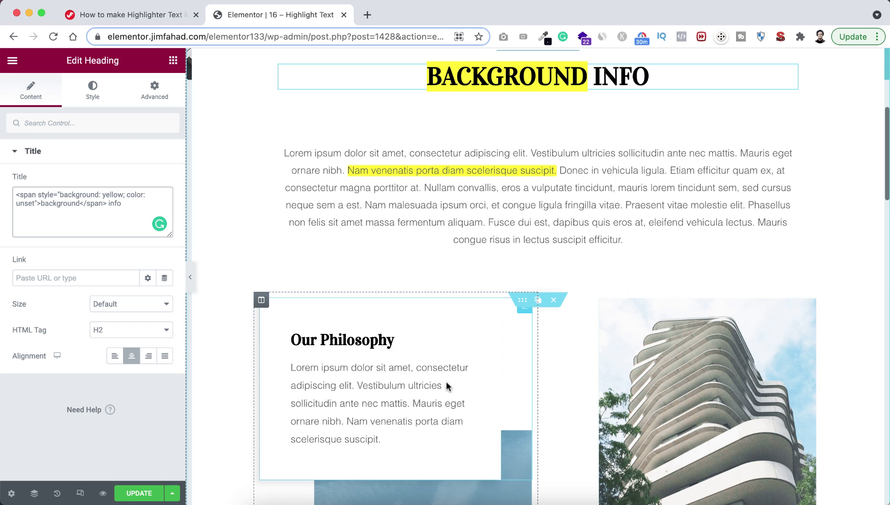
left_click(364, 350)
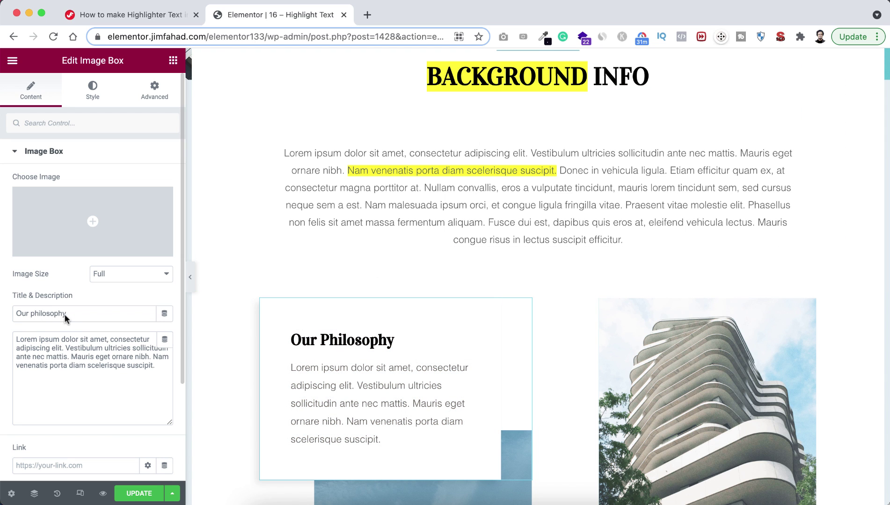
left_click(31, 313)
key("super+v")
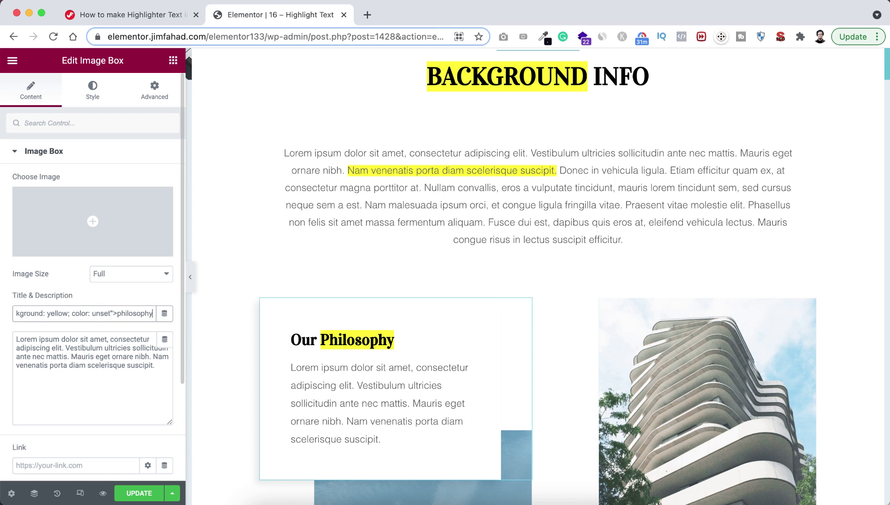
type("</span")
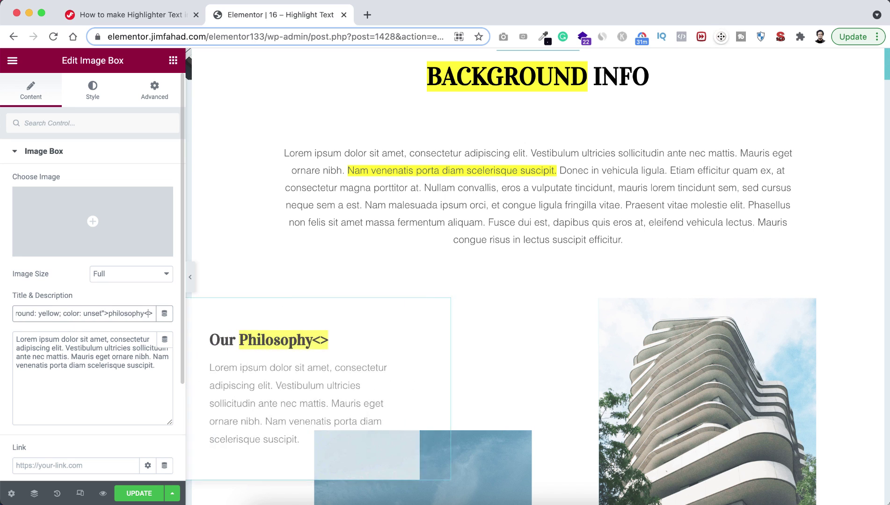
type(">")
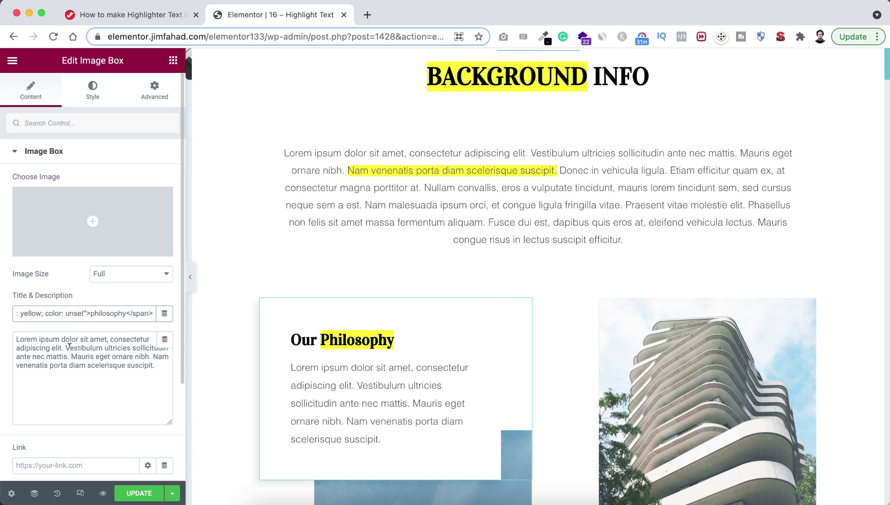
Step: Highlight 'Vestibulum ultricies sollicitudin ante nec mattis.' in the image box description with span tags
left_click(65, 347)
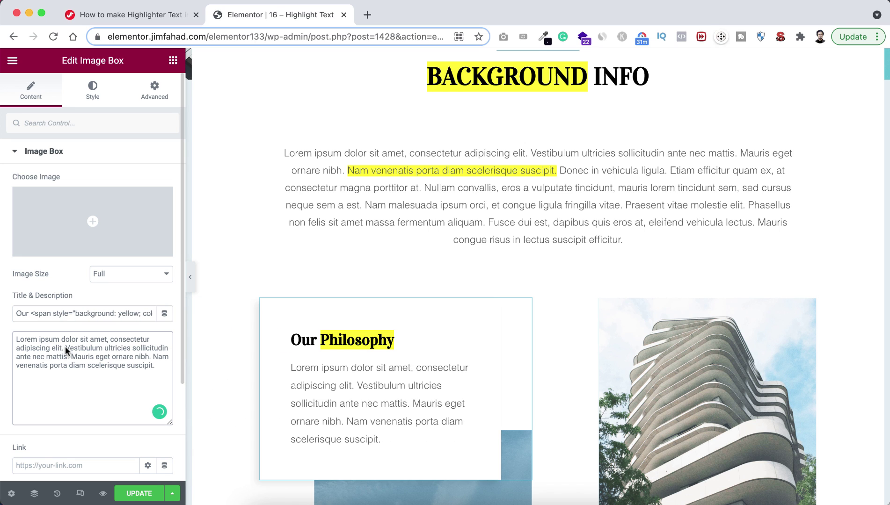
key("super+v")
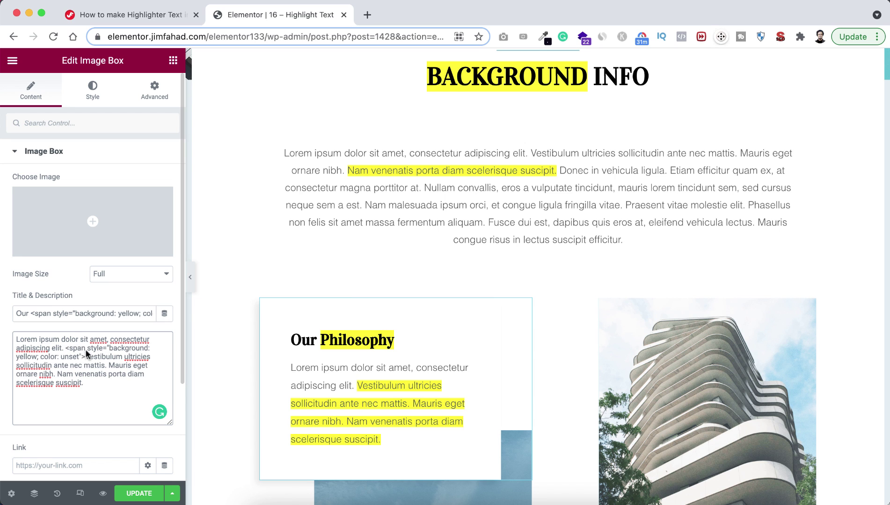
left_click(105, 366)
type("</span>")
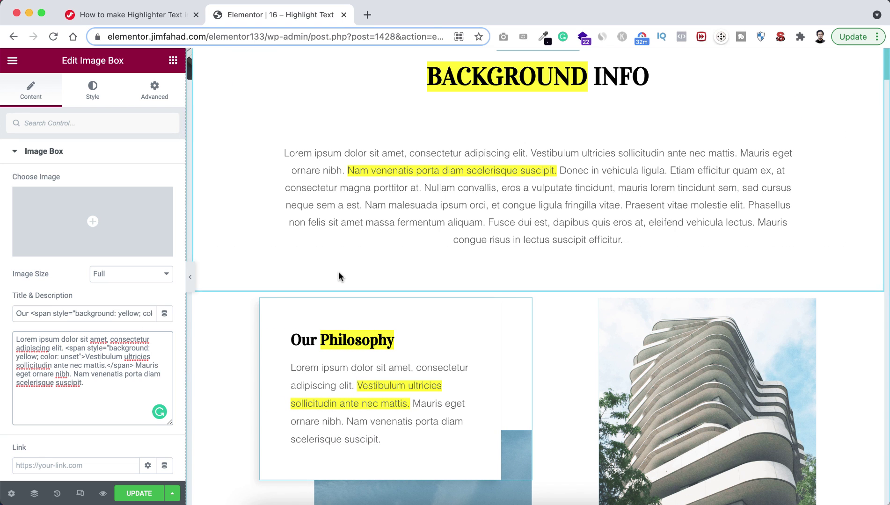
scroll(342, 276, "up", 5)
scroll(339, 276, "up", 2)
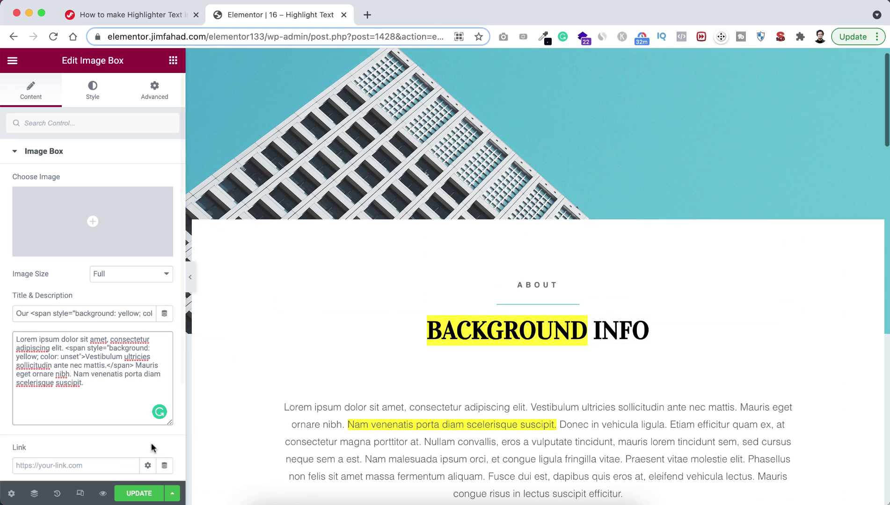
Step: Click UPDATE to save the page with its yellow-highlighted heading, paragraph and image box
left_click(139, 496)
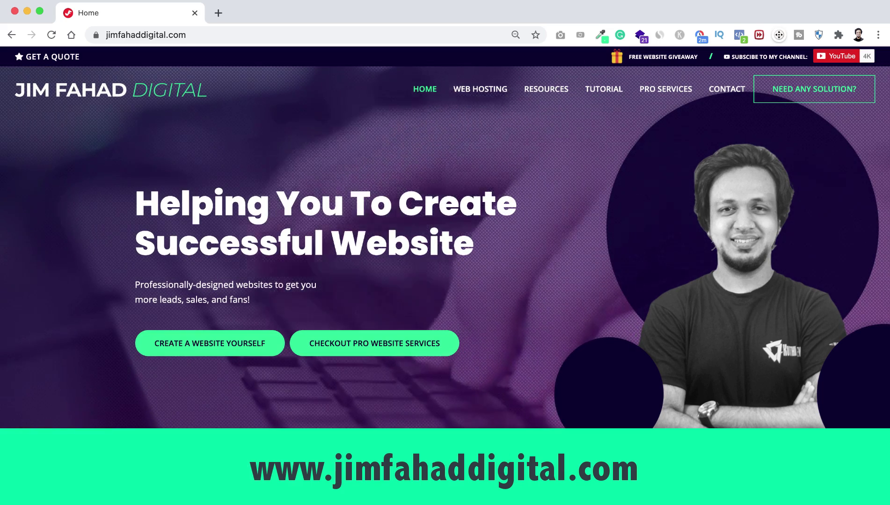
left_click(514, 6)
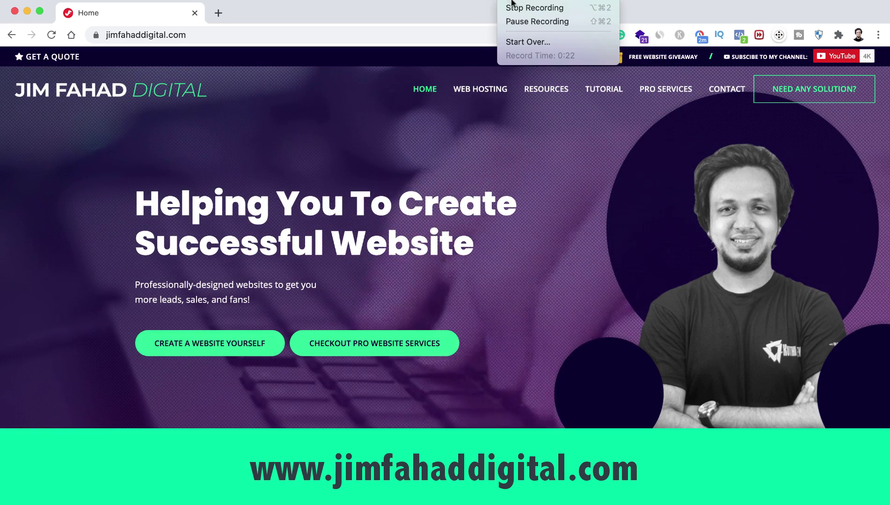